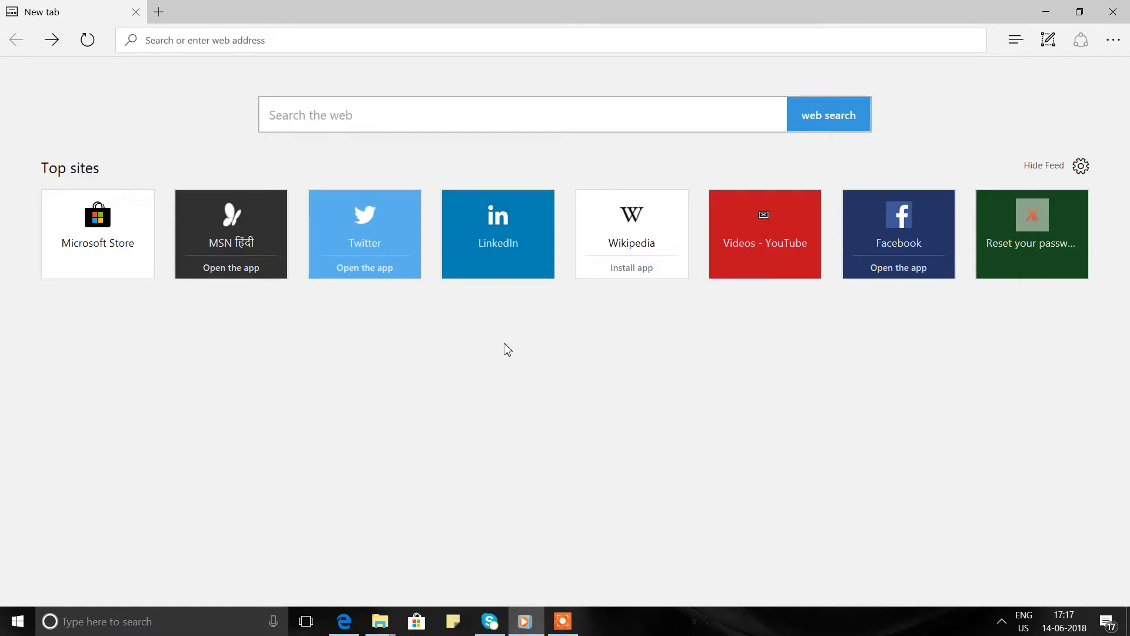
- Choose 'New InPrivate window' from Edge's Settings and more menu
click(1114, 40)
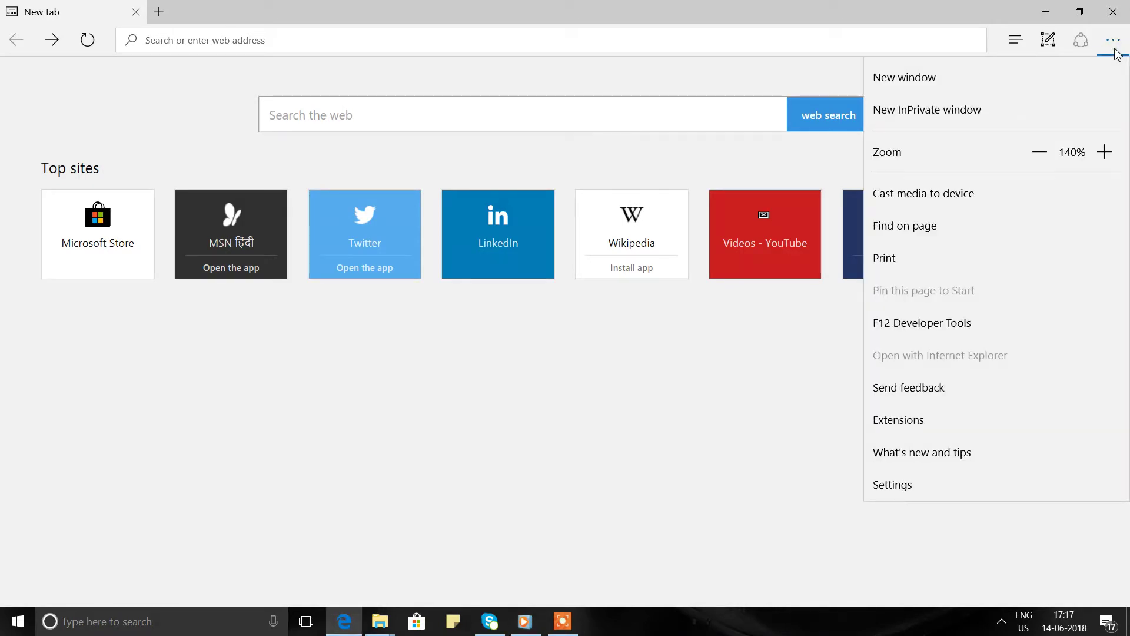
click(963, 113)
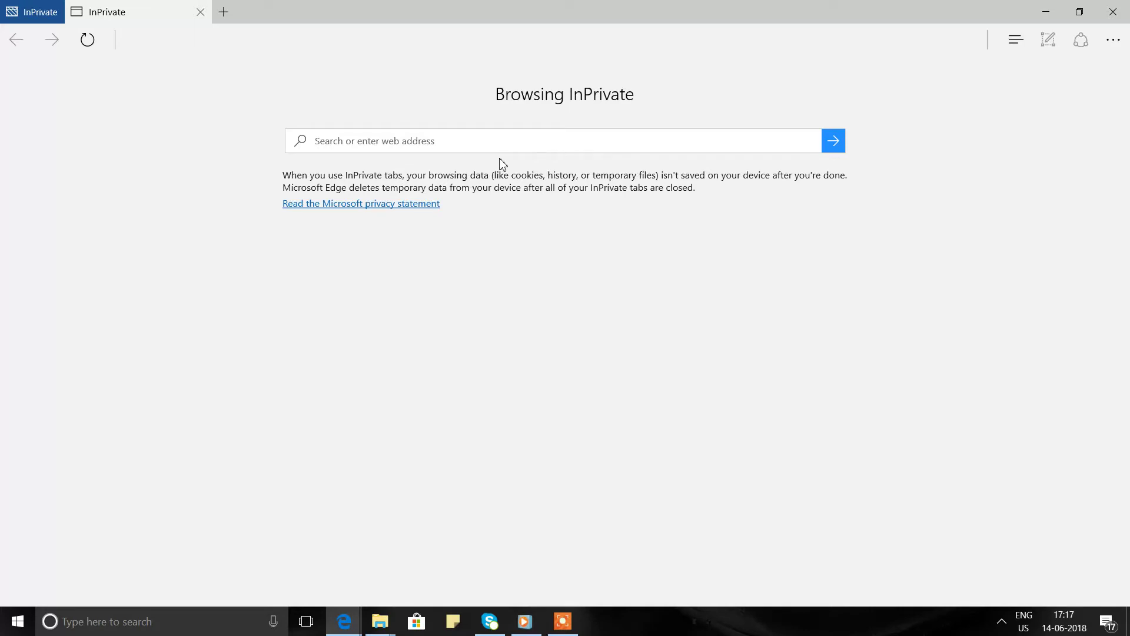
- Open the '...' Settings and more menu from the InPrivate window
click(1116, 41)
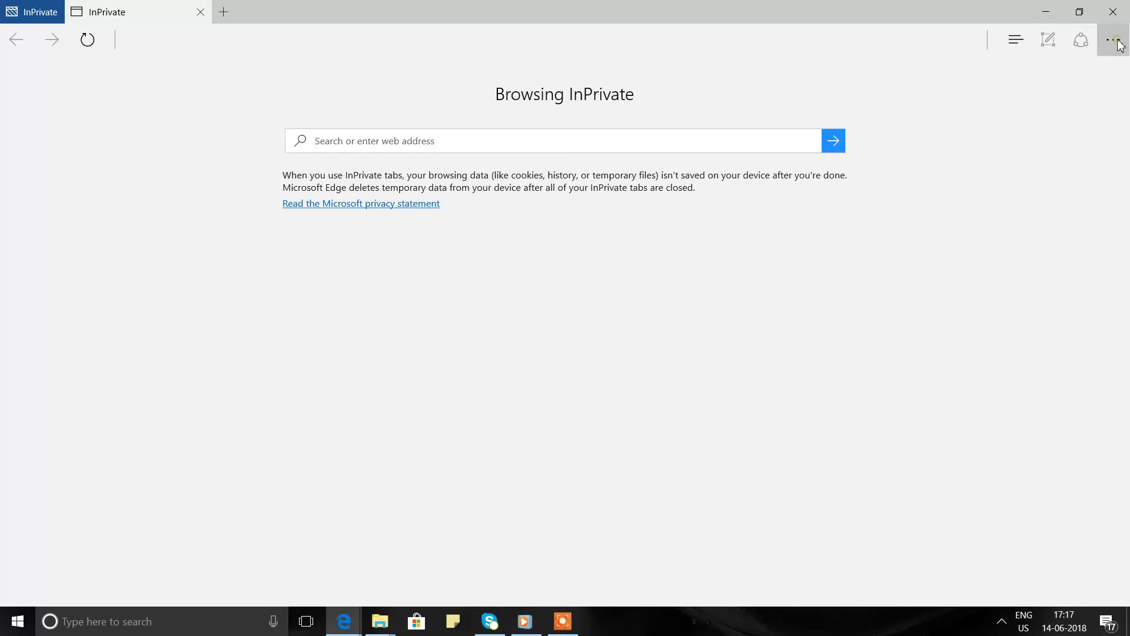